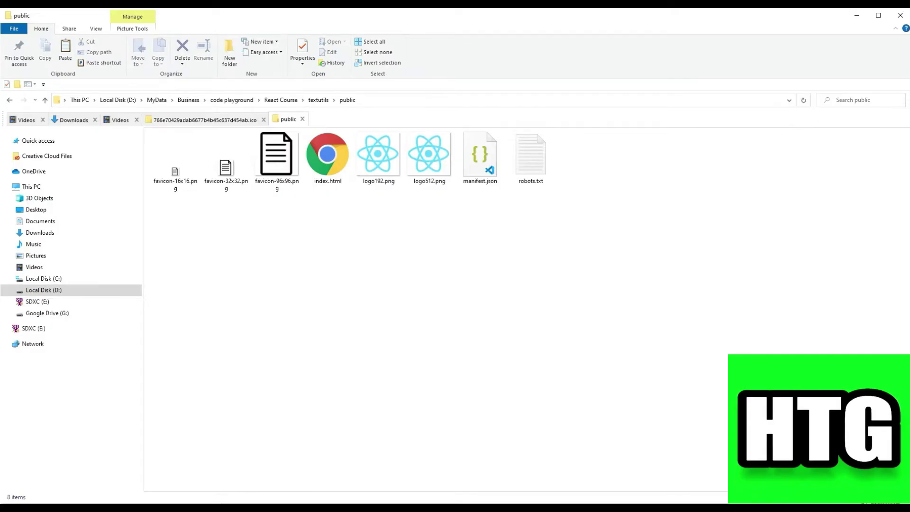
Return to Visual Studio Code with public/index.html ready for the apple-touch-icon edit
{"action": "key", "text": "alt+Tab"}
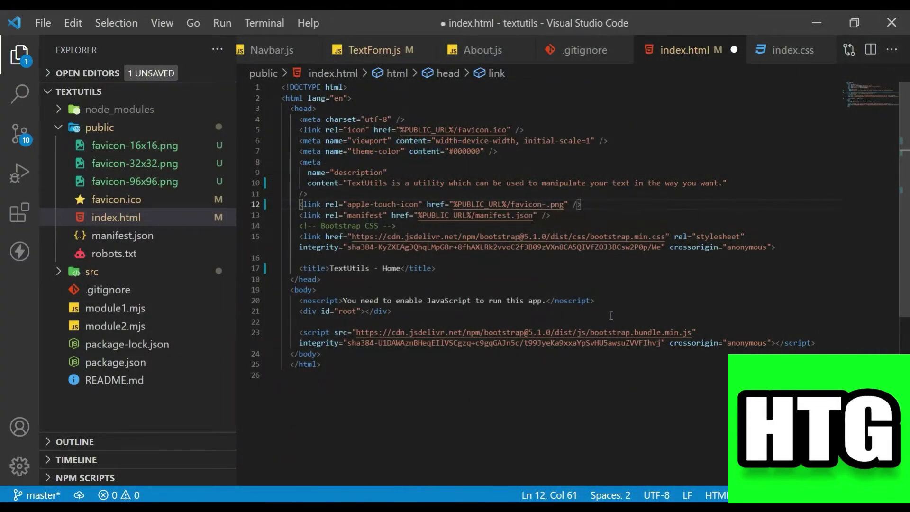